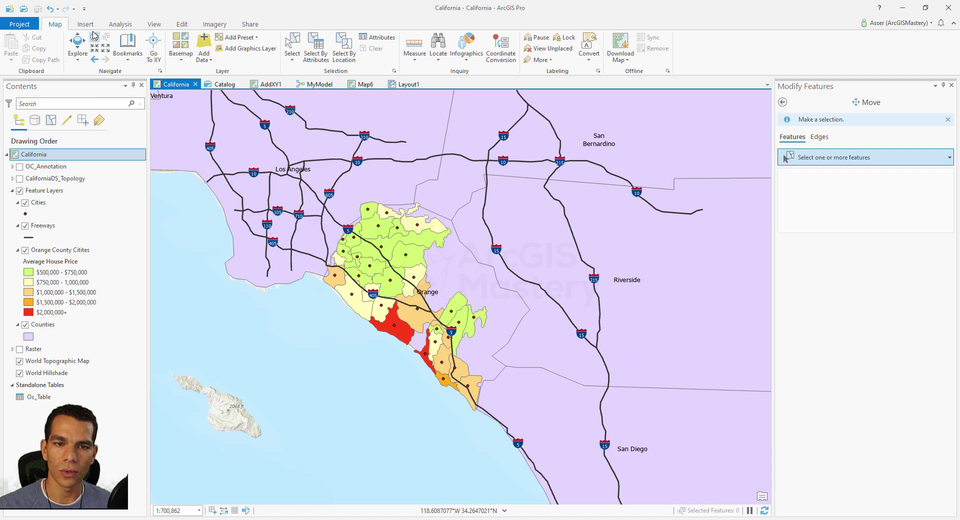
Create a new blank map from the Insert tab
{"action": "left_click", "coordinate": [85, 24]}
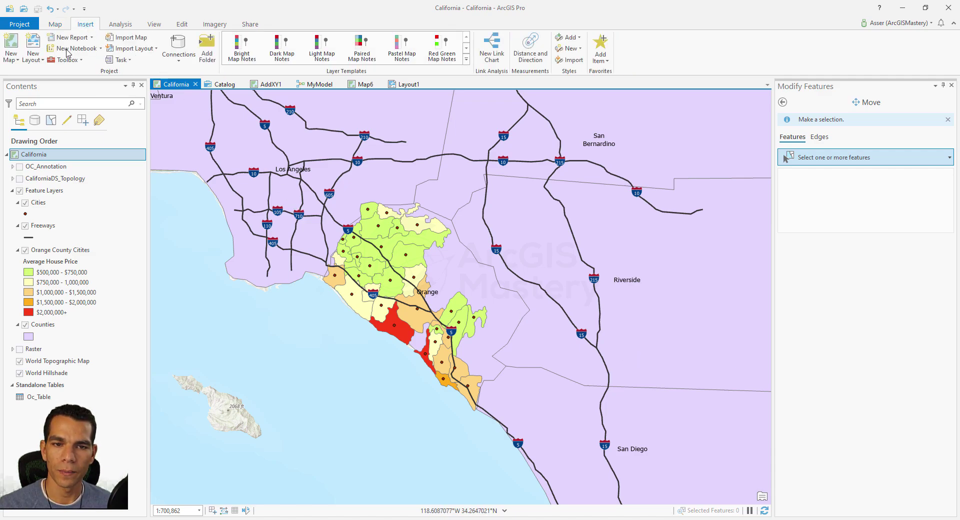
{"action": "left_click", "coordinate": [11, 50]}
{"action": "left_click", "coordinate": [246, 132]}
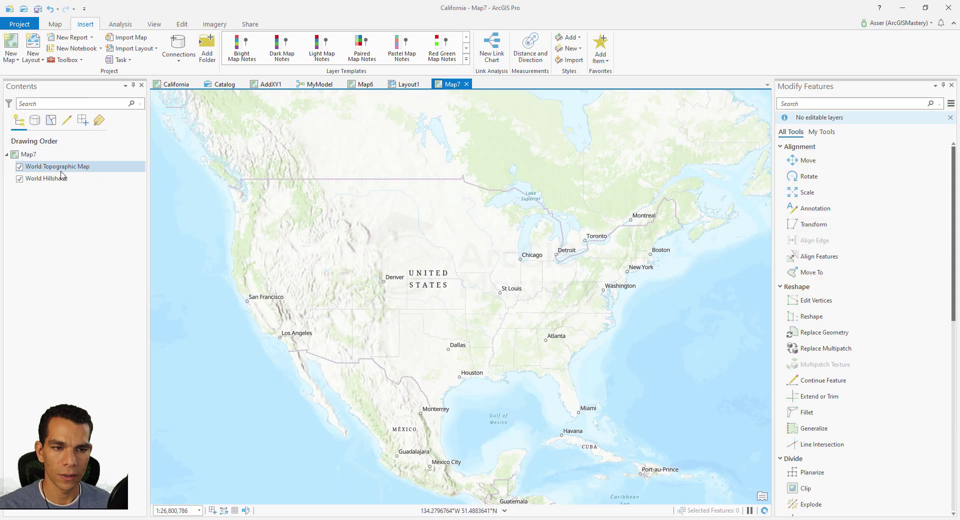
Rename the new Map7 map to 'Time'
{"action": "left_click", "coordinate": [31, 155]}
{"action": "left_click", "coordinate": [35, 158]}
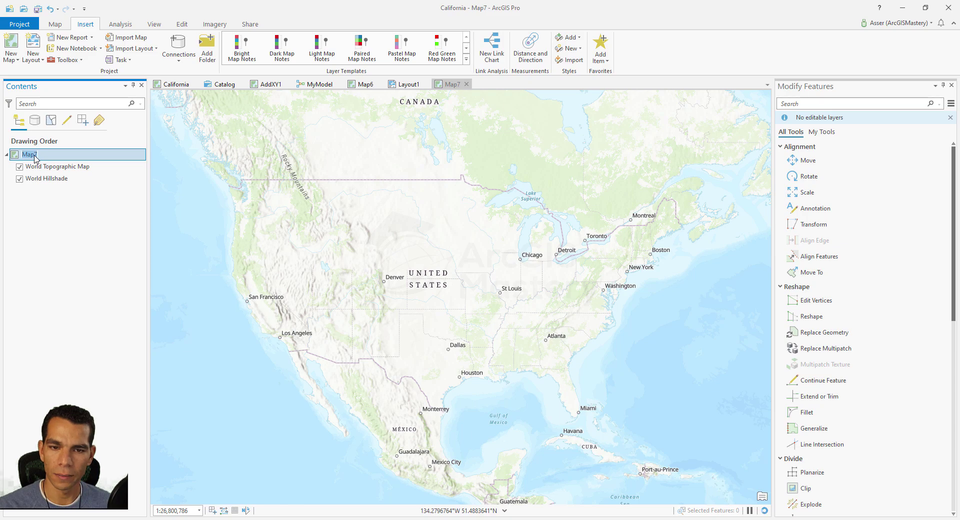
{"action": "type", "text": "Time"}
{"action": "key", "text": "Return"}
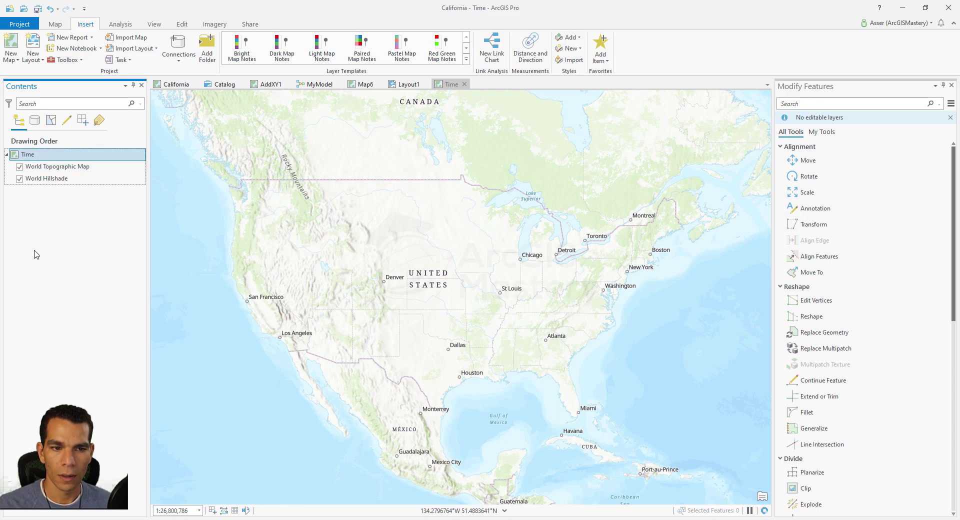
{"action": "right_click", "coordinate": [33, 156]}
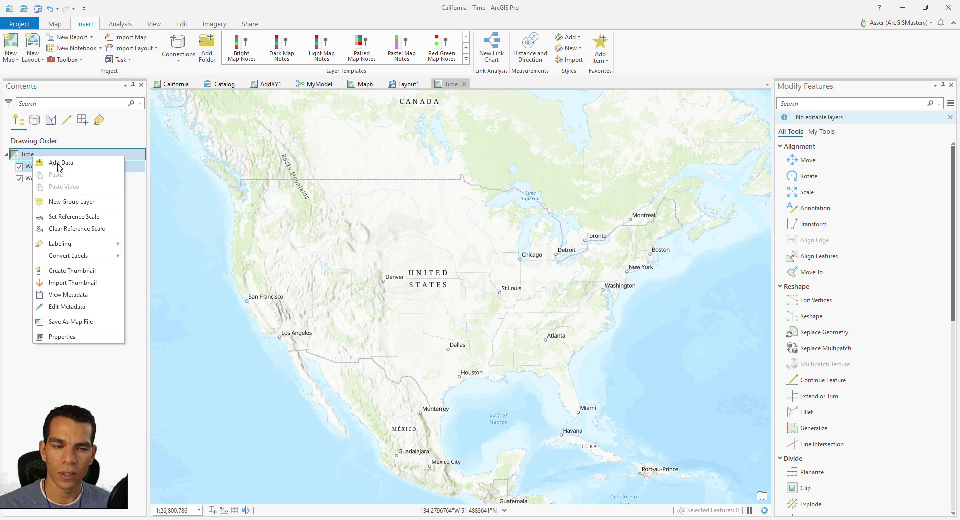
Add Earthquakes.shp and Hurricanes.shp from the Time folder to the map
{"action": "left_click", "coordinate": [59, 167]}
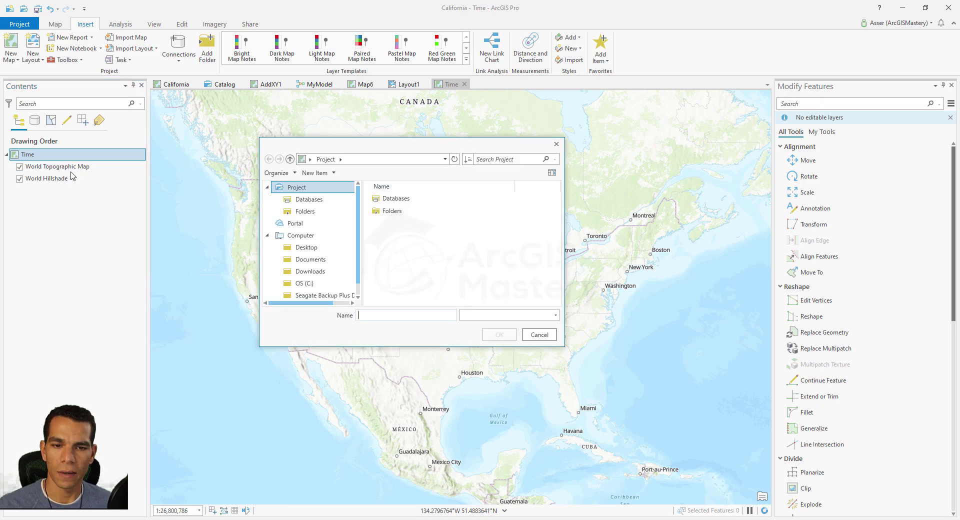
{"action": "scroll", "coordinate": [422, 255], "scroll_direction": "down", "scroll_amount": 1}
{"action": "double_click", "coordinate": [401, 274]}
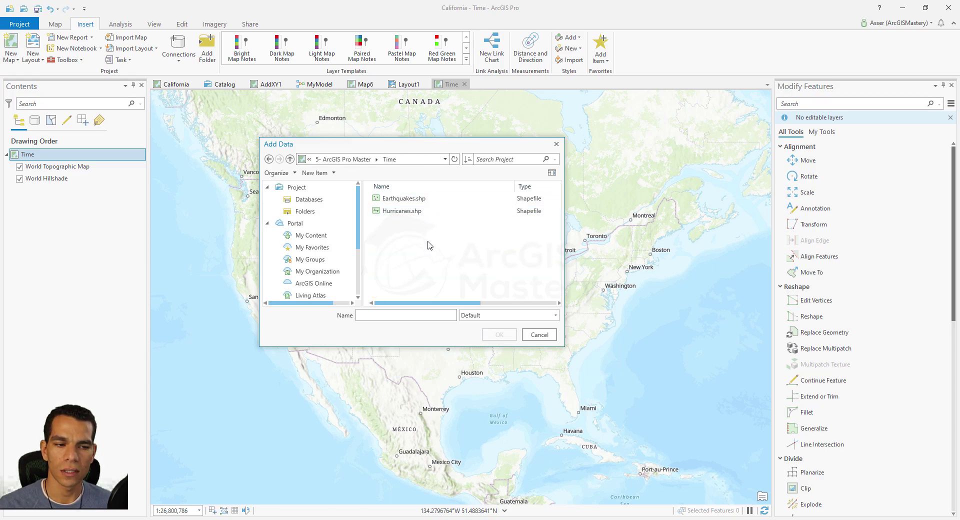
{"action": "left_click", "coordinate": [394, 198]}
{"action": "left_click", "coordinate": [396, 211], "text": "shift"}
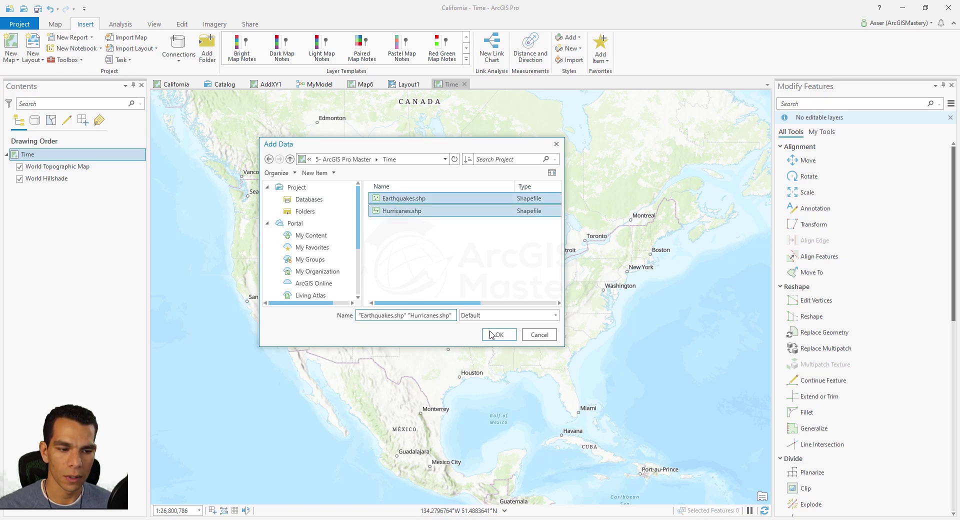
{"action": "left_click", "coordinate": [498, 335]}
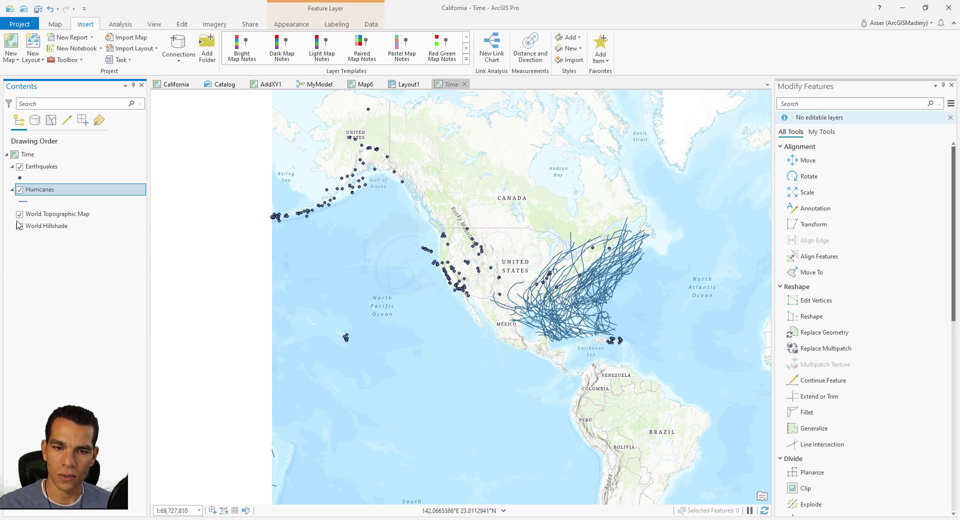
Hide the Hurricanes layer and open the Earthquakes attribute table
{"action": "left_click", "coordinate": [20, 190]}
{"action": "left_click", "coordinate": [50, 167]}
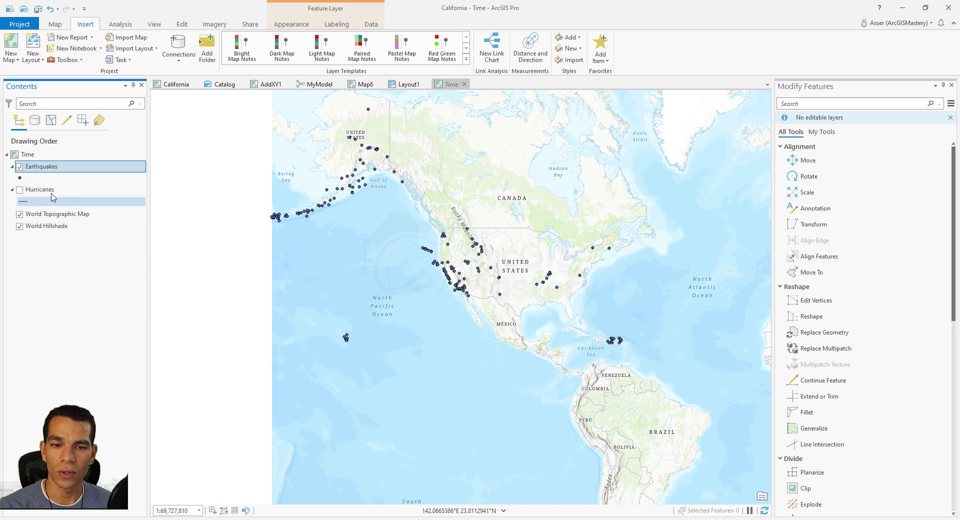
{"action": "right_click", "coordinate": [51, 169]}
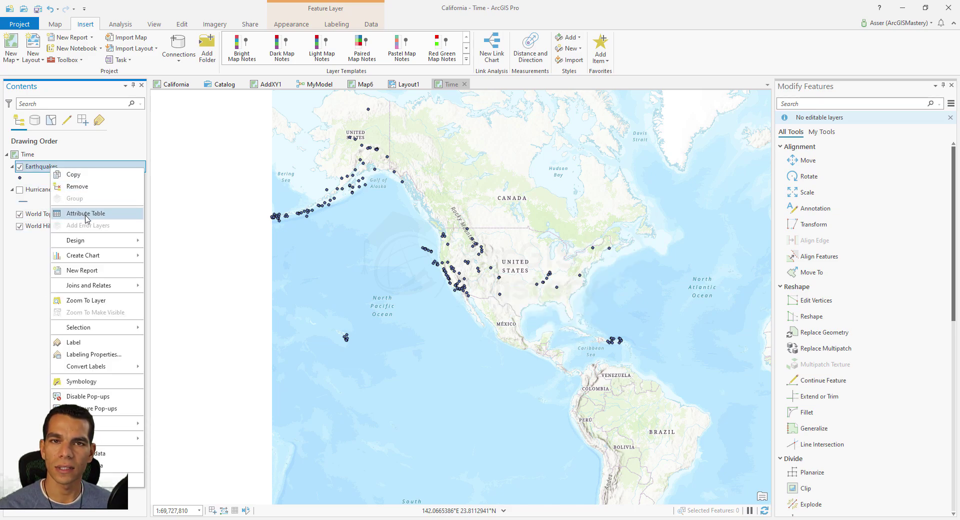
{"action": "left_click", "coordinate": [86, 214]}
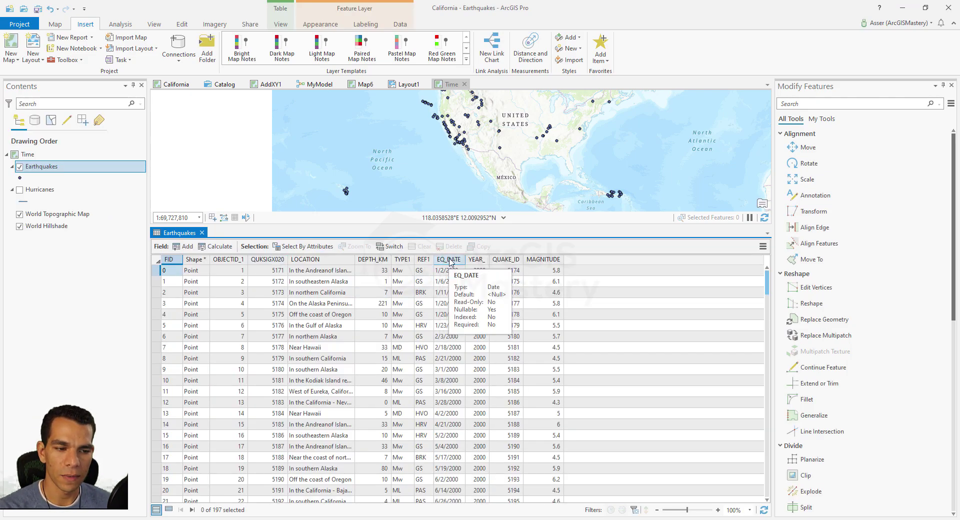
Sort the earthquakes by EQ_DATE ascending, check the latest date, and close the table
{"action": "left_click", "coordinate": [451, 261]}
{"action": "double_click", "coordinate": [451, 261]}
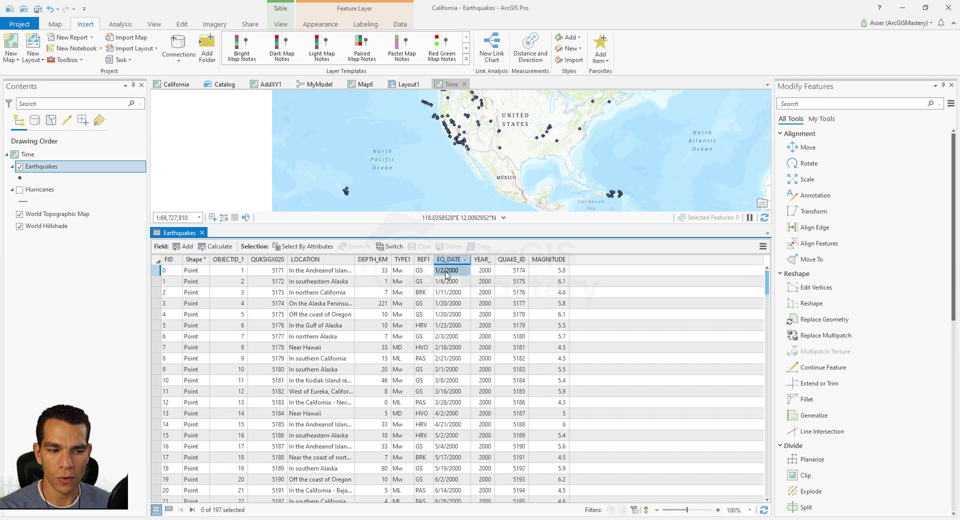
{"action": "left_click_drag", "start_coordinate": [768, 290], "coordinate": [765, 510]}
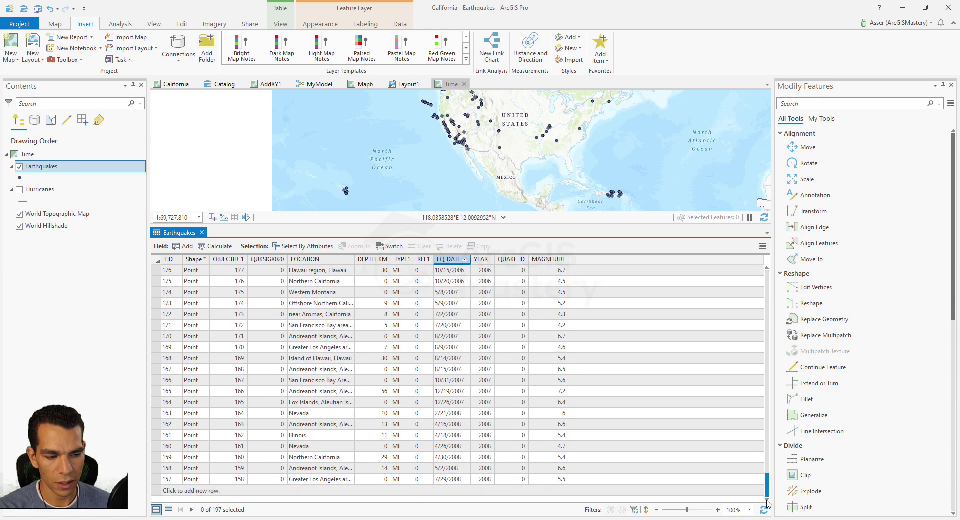
{"action": "left_click", "coordinate": [442, 481]}
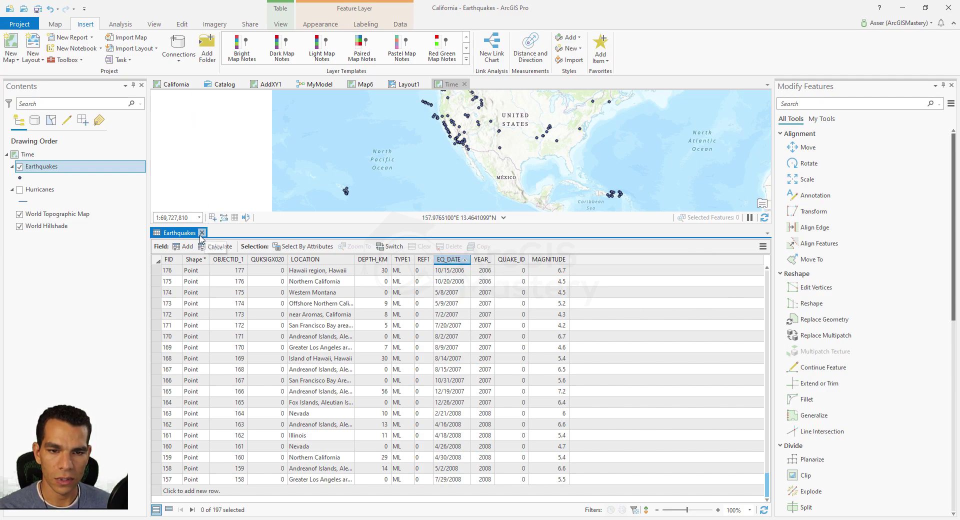
{"action": "left_click", "coordinate": [202, 232]}
Set the Earthquakes symbology to vary symbol size by the MAGNITUDE field
{"action": "right_click", "coordinate": [37, 167]}
{"action": "left_click", "coordinate": [100, 377]}
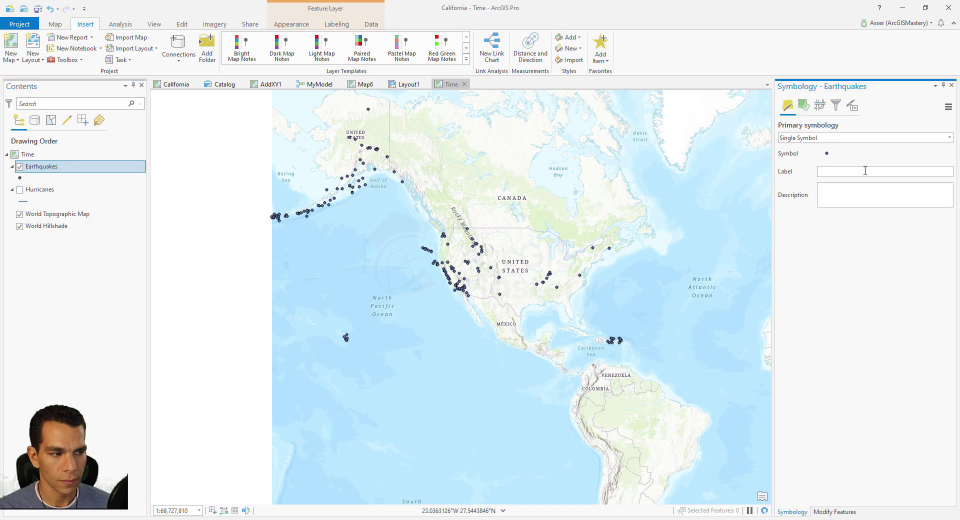
{"action": "left_click", "coordinate": [804, 107]}
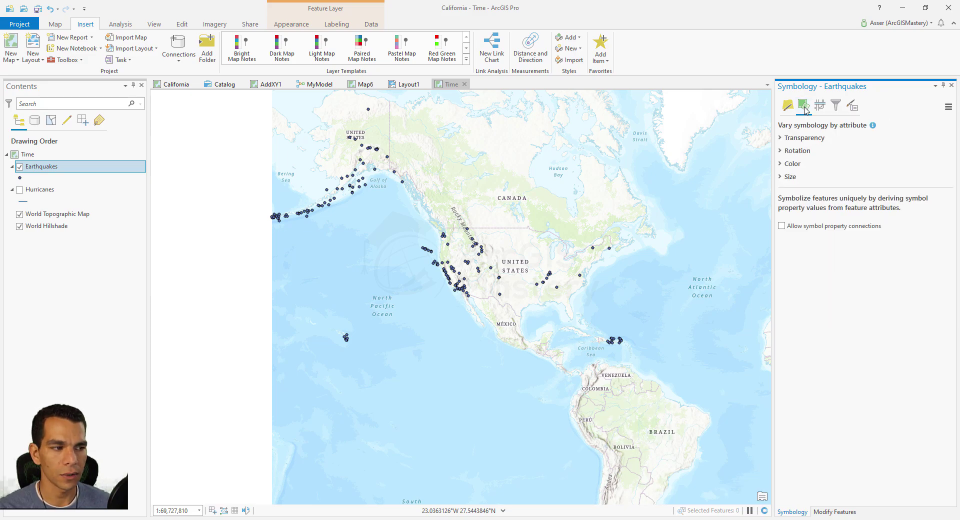
{"action": "left_click", "coordinate": [783, 177]}
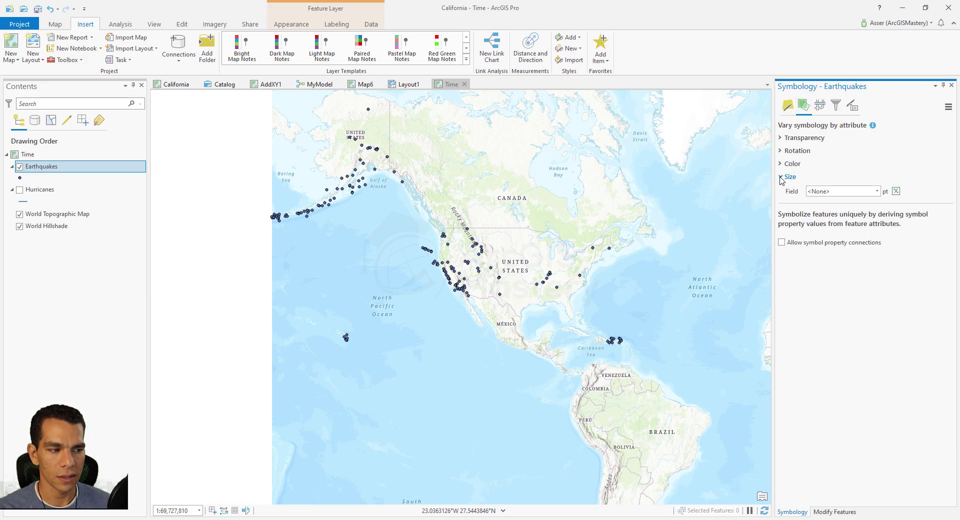
{"action": "left_click", "coordinate": [876, 192]}
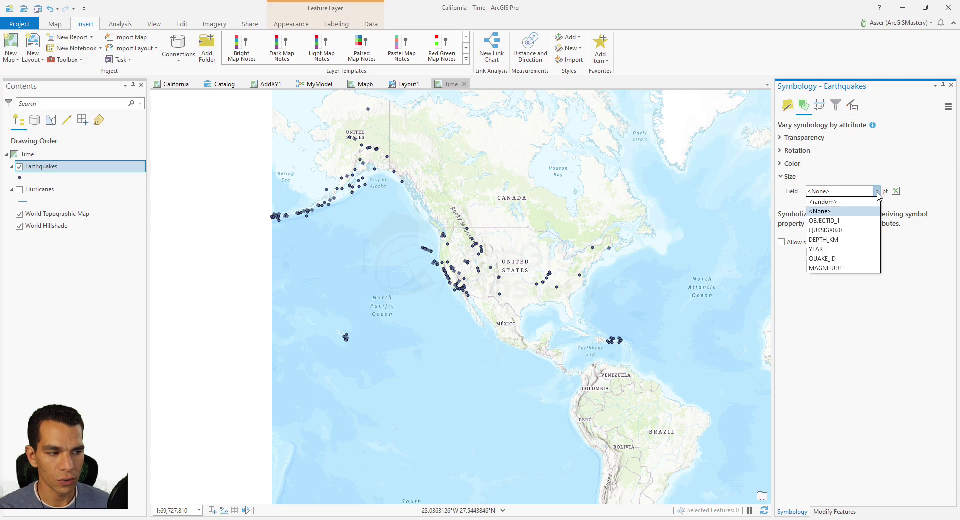
{"action": "left_click", "coordinate": [834, 268]}
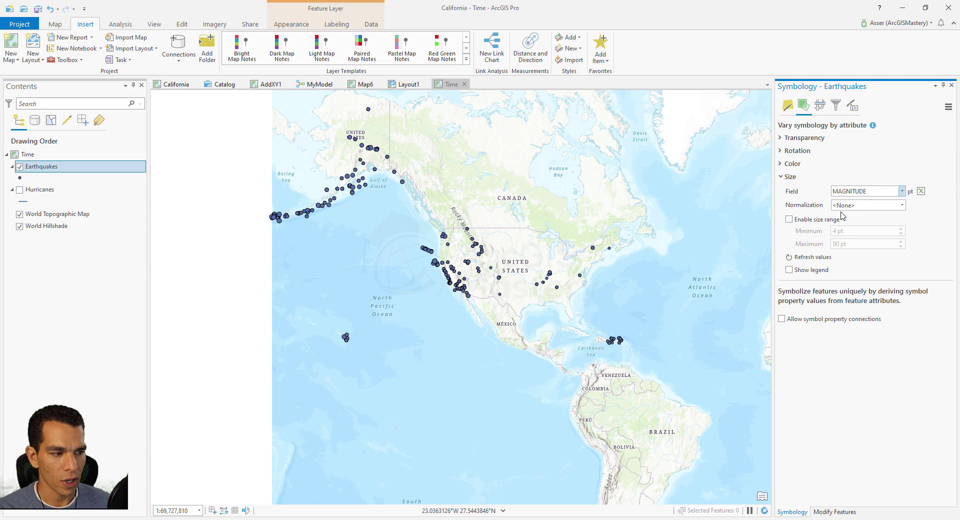
Use a symbol size range of 4 pt to 30 pt, then close the Symbology pane
{"action": "left_click", "coordinate": [789, 219]}
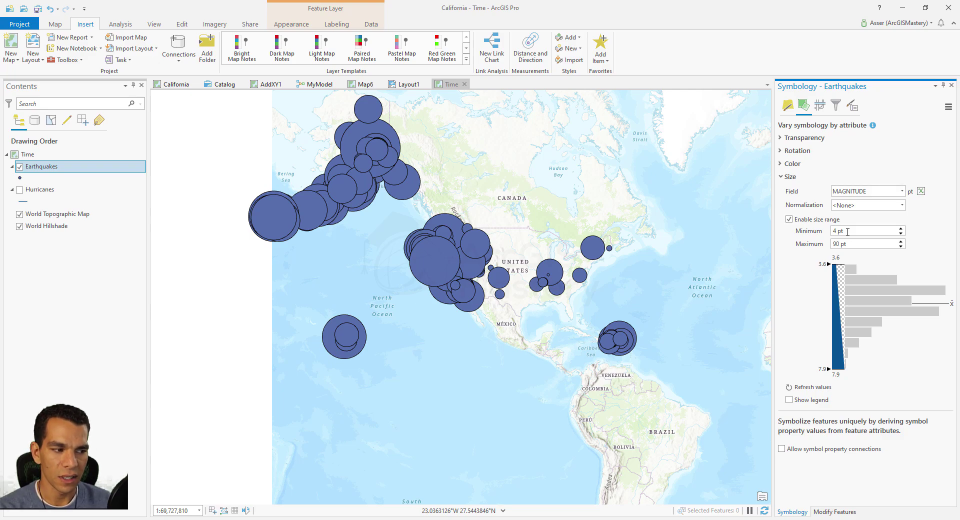
{"action": "left_click_drag", "start_coordinate": [848, 231], "coordinate": [822, 232]}
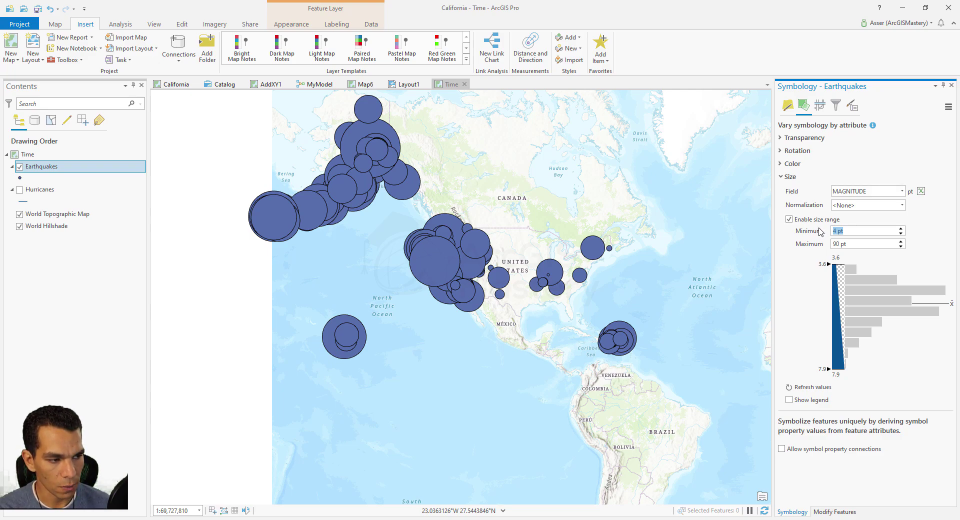
{"action": "left_click_drag", "start_coordinate": [856, 243], "coordinate": [812, 243]}
{"action": "type", "text": "30"}
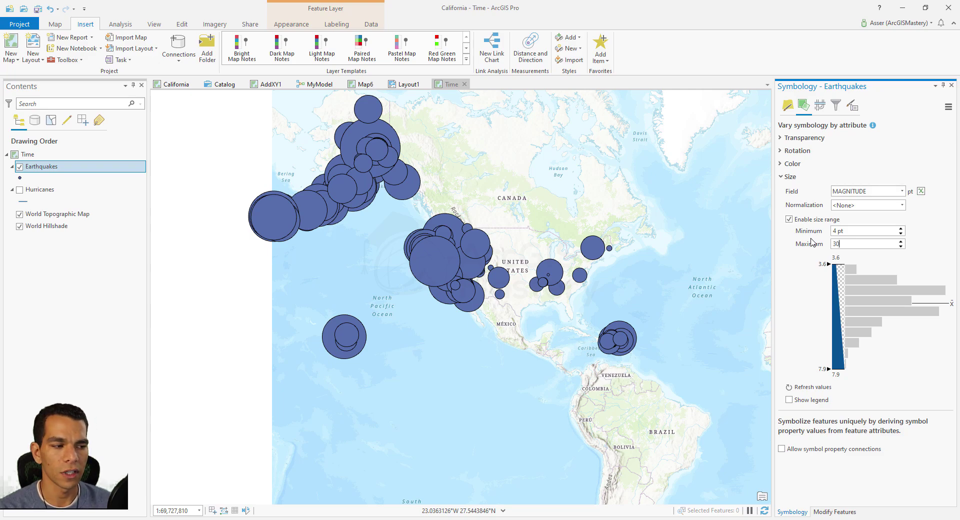
{"action": "key", "text": "Return"}
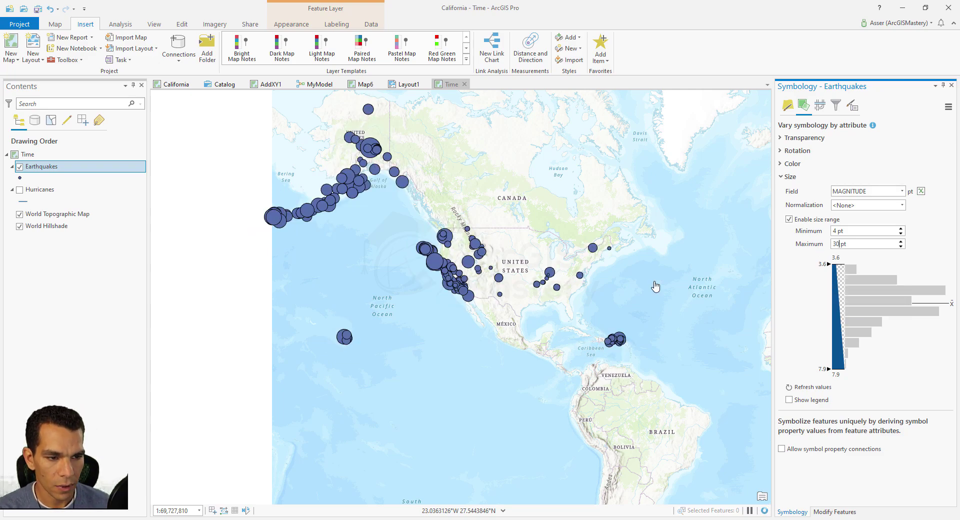
{"action": "left_click", "coordinate": [952, 86]}
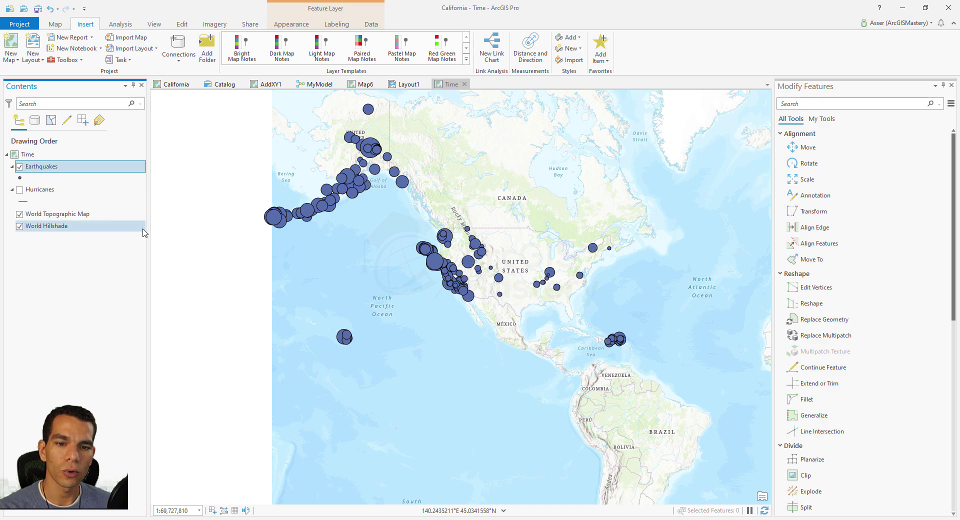
In the Earthquakes layer properties, base layer time on the single field EQ_DATE
{"action": "right_click", "coordinate": [43, 169]}
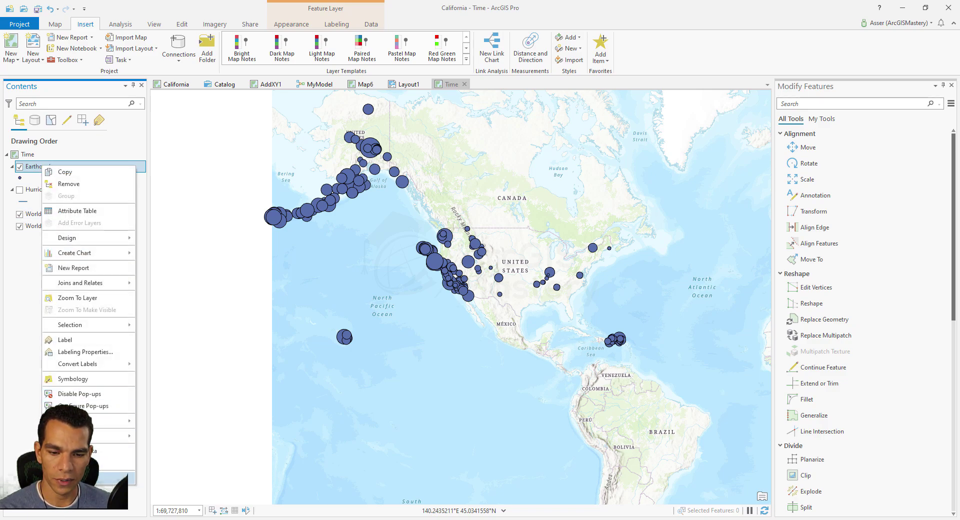
{"action": "left_click", "coordinate": [70, 478]}
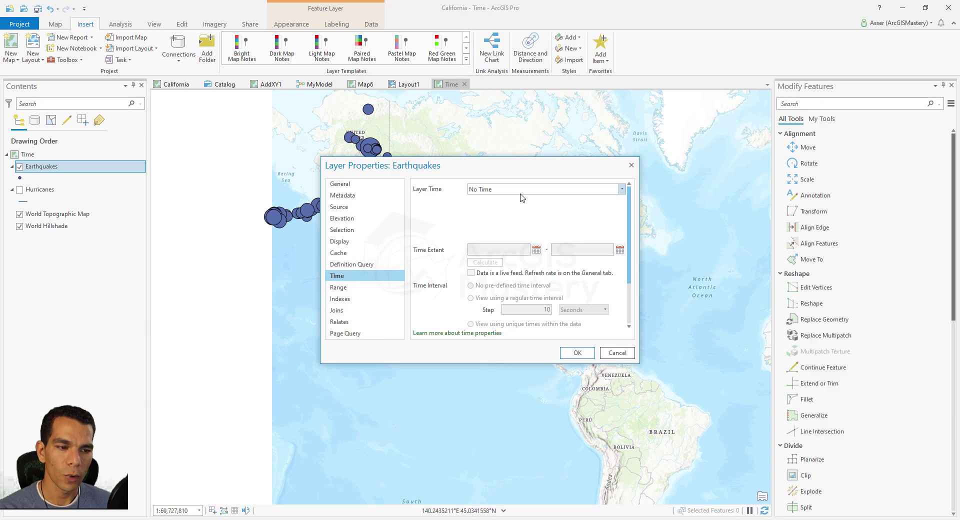
{"action": "left_click", "coordinate": [622, 192]}
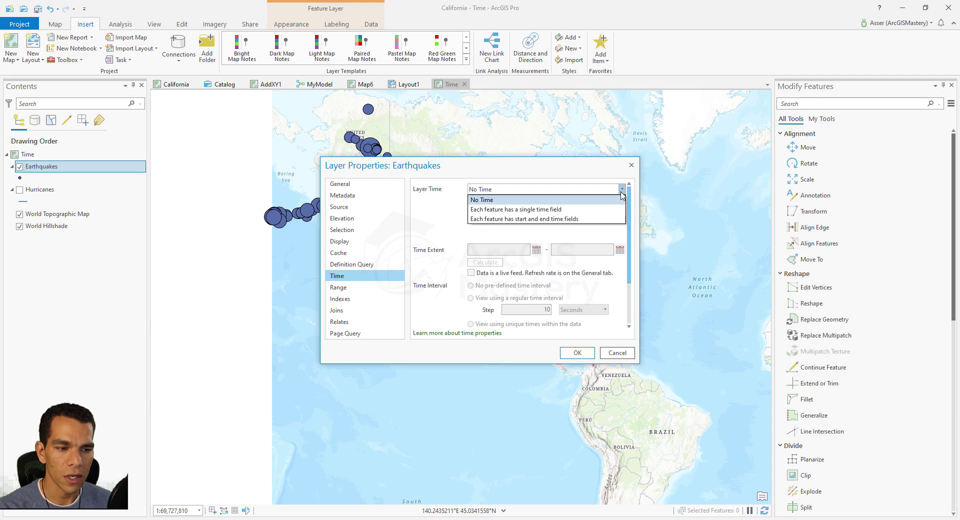
{"action": "left_click", "coordinate": [529, 211]}
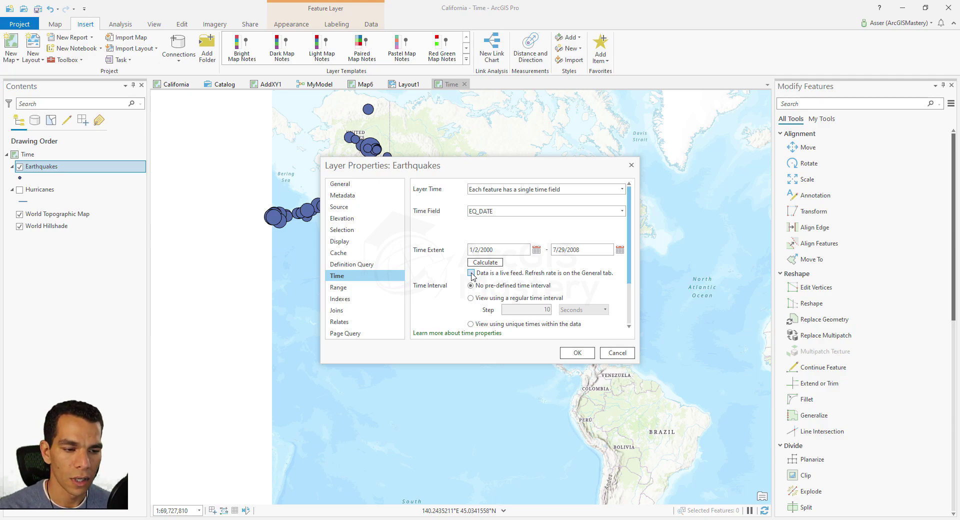
{"action": "scroll", "coordinate": [551, 275], "scroll_direction": "down", "scroll_amount": 1}
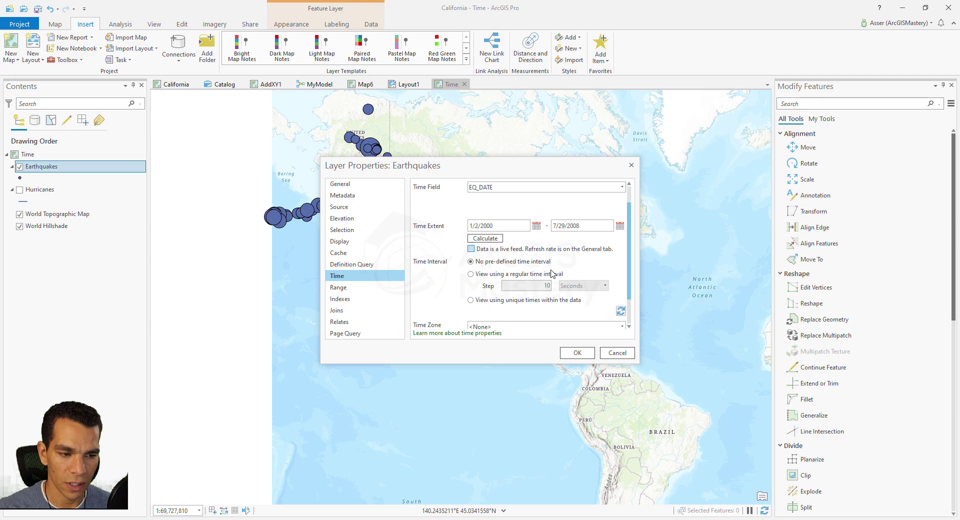
View the layer using a regular time interval with a 1-month step
{"action": "left_click", "coordinate": [470, 275]}
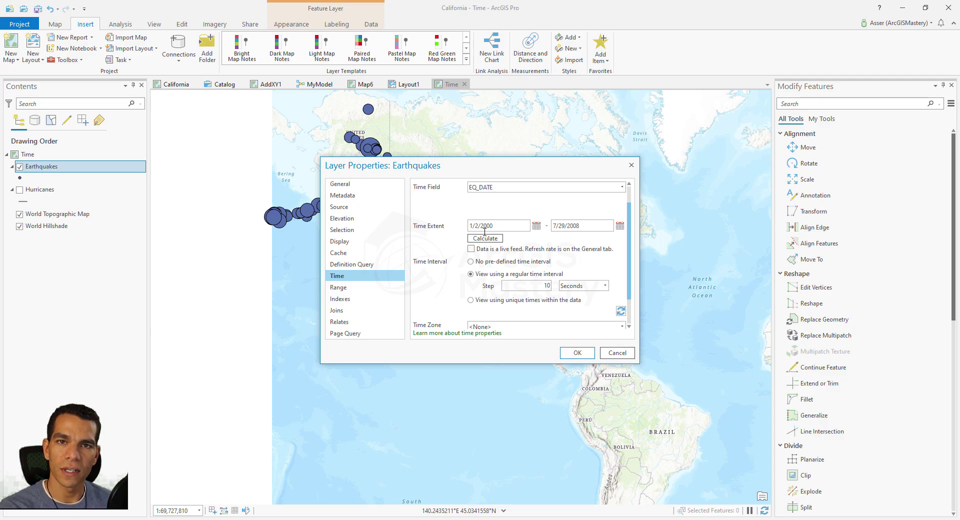
{"action": "double_click", "coordinate": [547, 286]}
{"action": "type", "text": "1"}
{"action": "left_click", "coordinate": [590, 288]}
{"action": "left_click", "coordinate": [573, 306]}
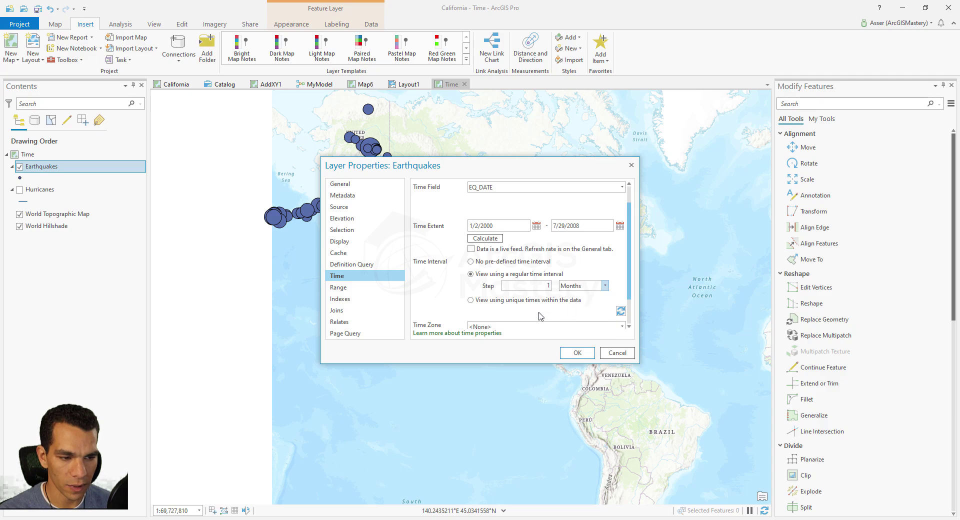
{"action": "scroll", "coordinate": [456, 278], "scroll_direction": "down", "scroll_amount": 2}
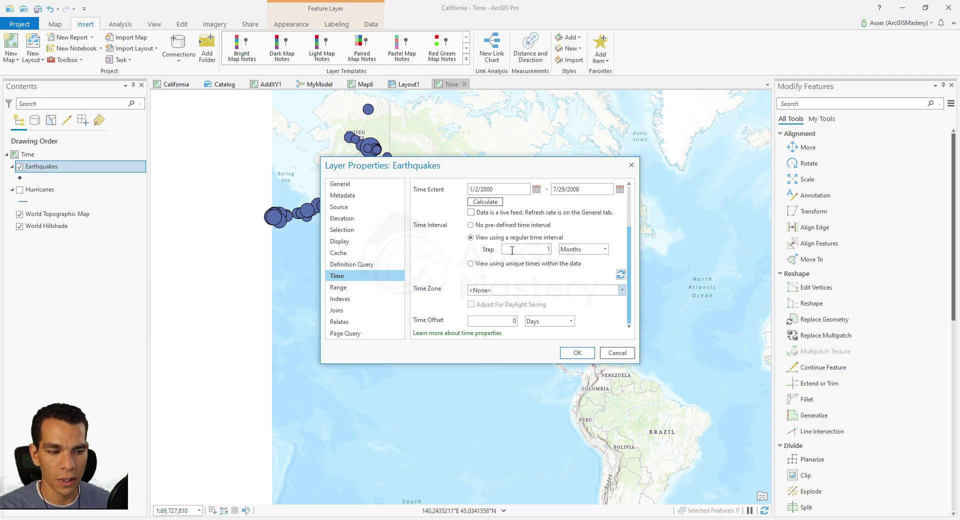
Set a 1-month time offset and apply the layer properties with OK
{"action": "left_click", "coordinate": [517, 322]}
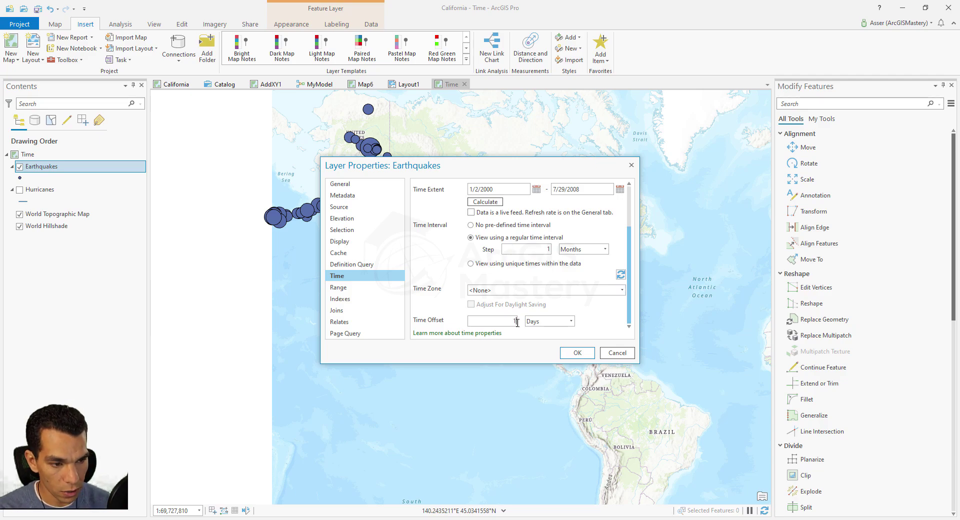
{"action": "left_click", "coordinate": [550, 323]}
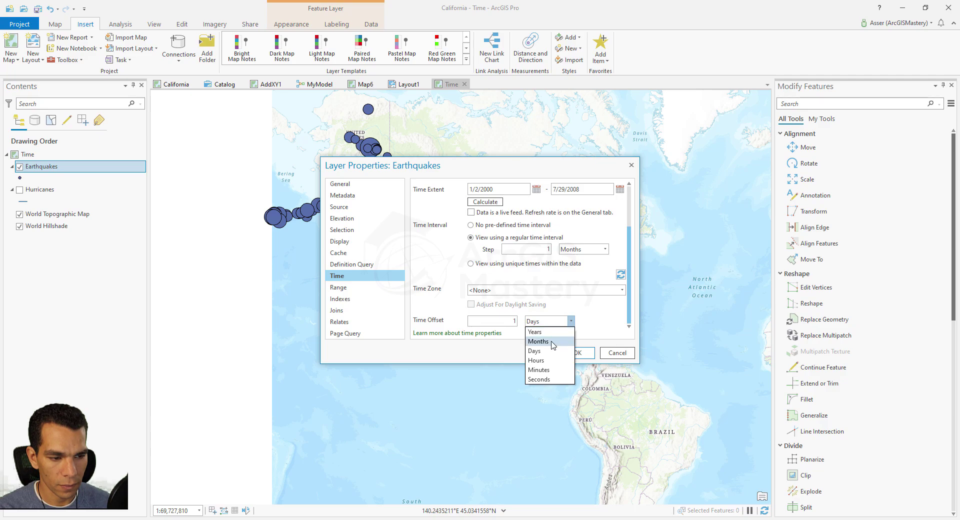
{"action": "left_click", "coordinate": [553, 345]}
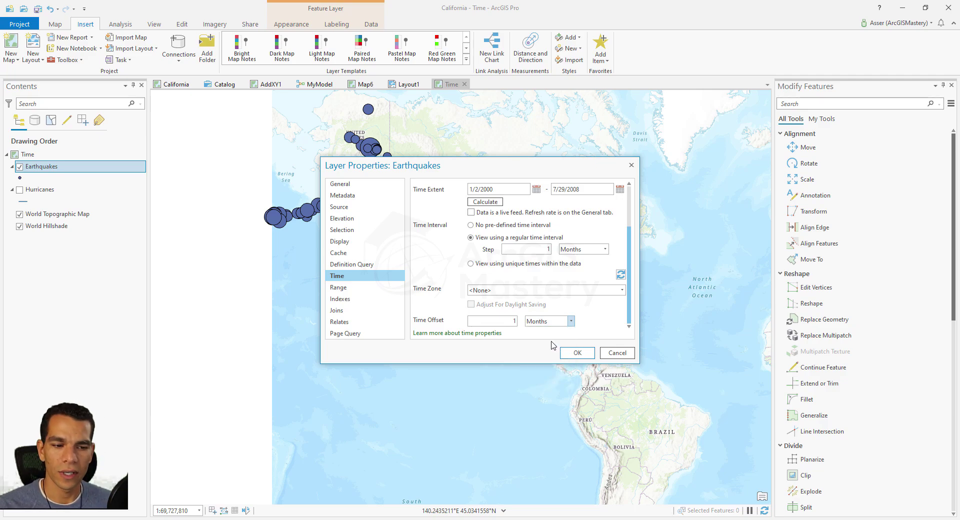
{"action": "left_click", "coordinate": [576, 353]}
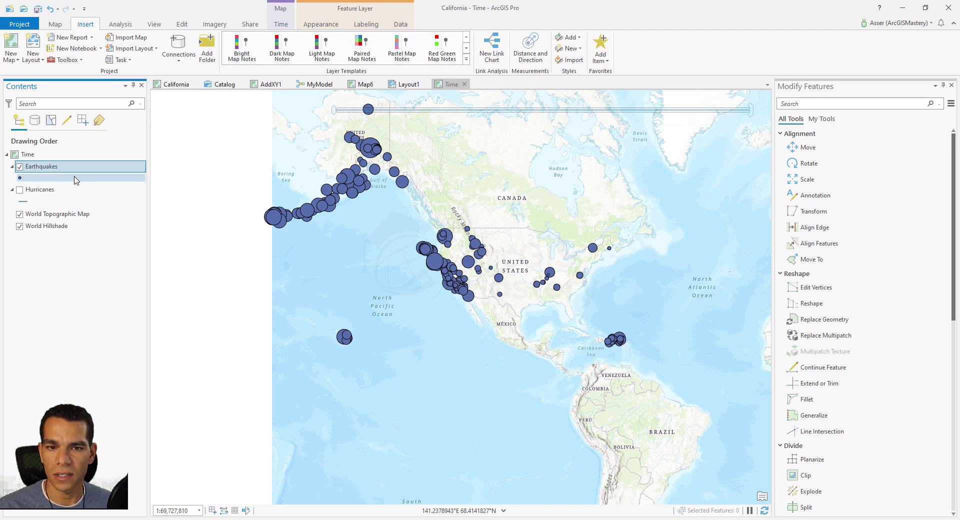
Enable time filtering on the Time map, showing the 1/2/2000–2/2/2000 window
{"action": "left_click", "coordinate": [280, 24]}
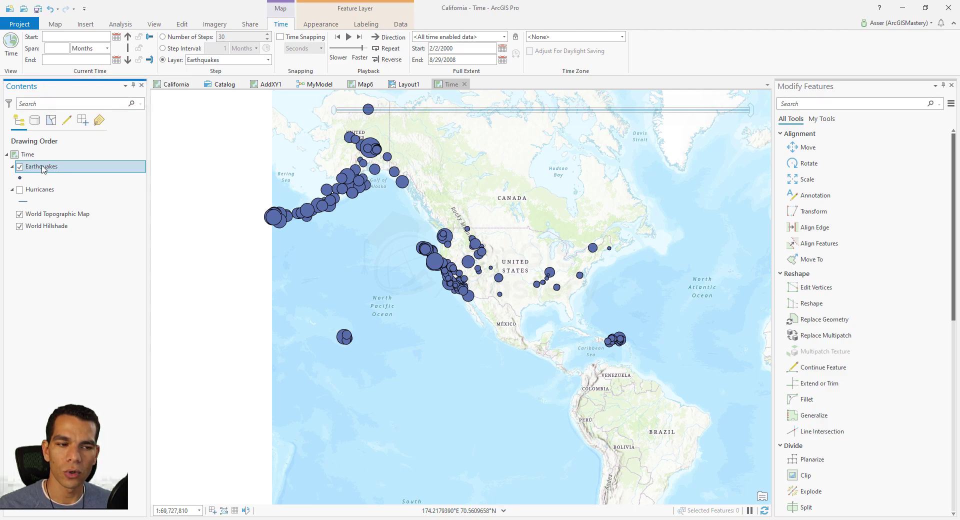
{"action": "left_click", "coordinate": [11, 49]}
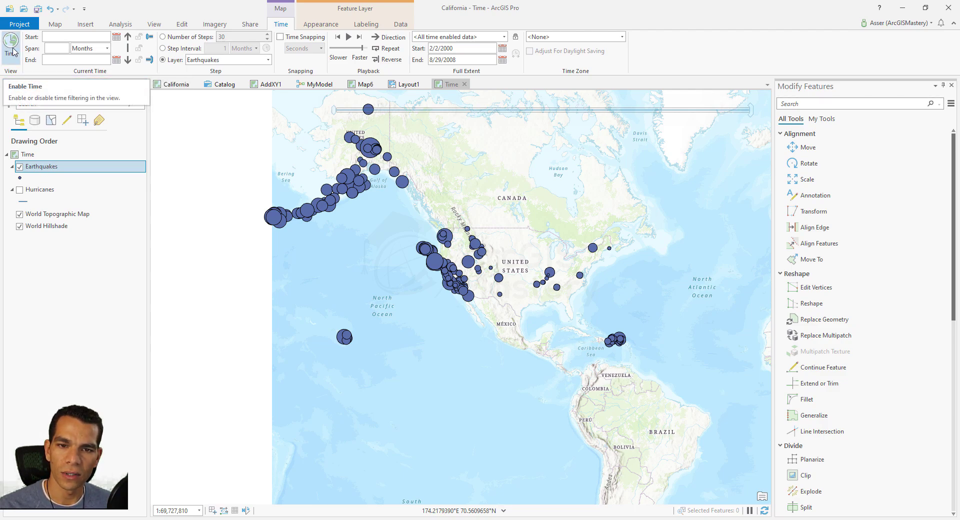
{"action": "mouse_move", "coordinate": [446, 117]}
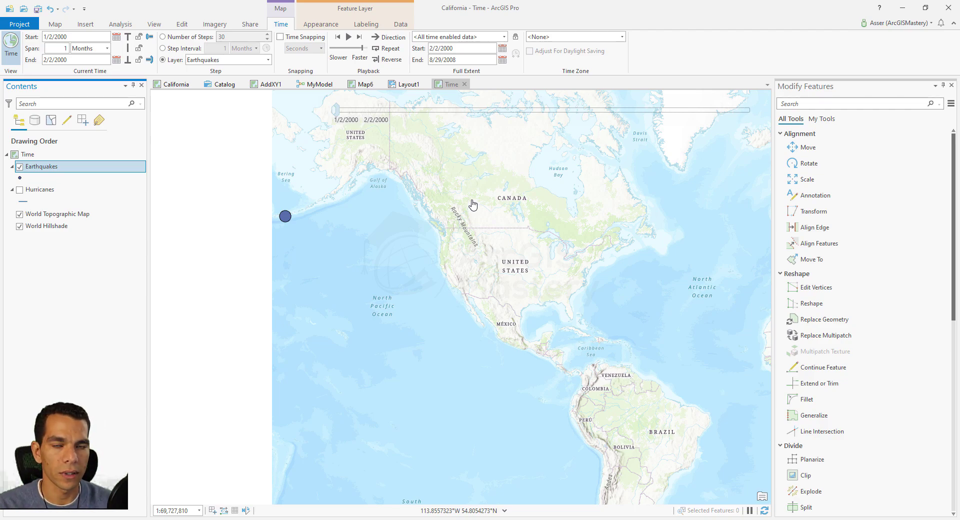
Play the monthly earthquake animation and slow its playback speed
{"action": "mouse_move", "coordinate": [473, 107]}
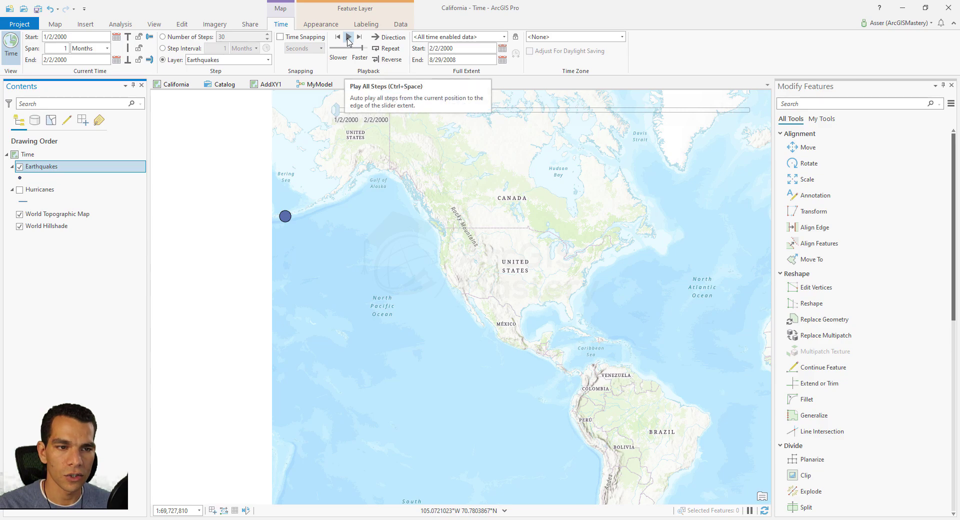
{"action": "left_click", "coordinate": [349, 38]}
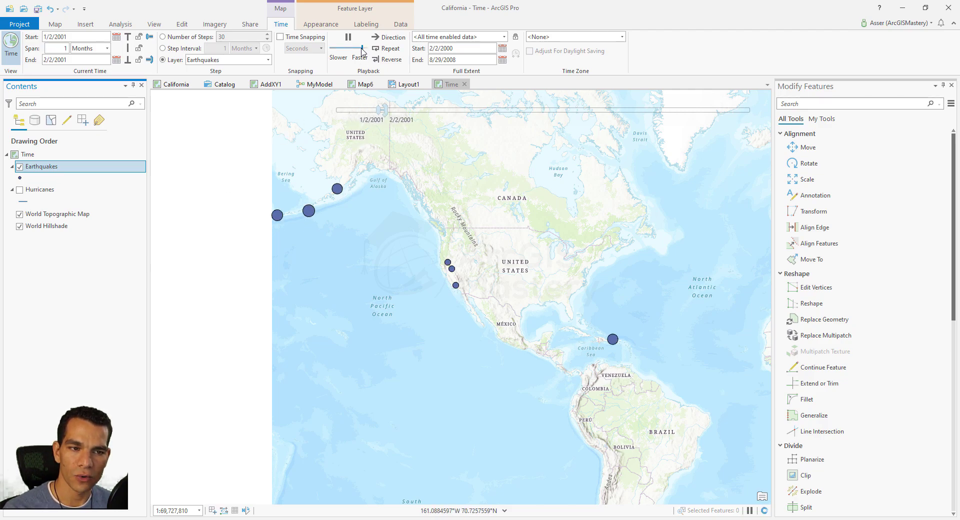
{"action": "left_click_drag", "start_coordinate": [363, 52], "coordinate": [391, 53]}
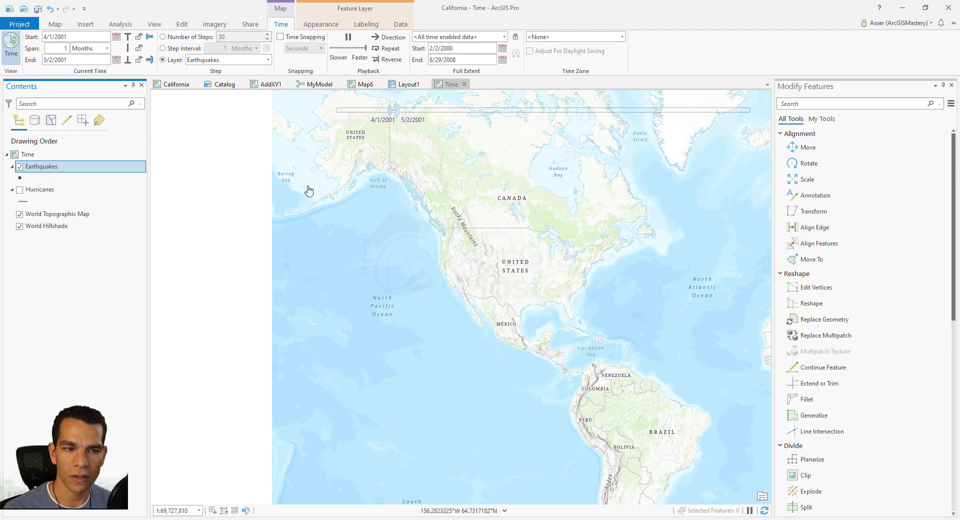